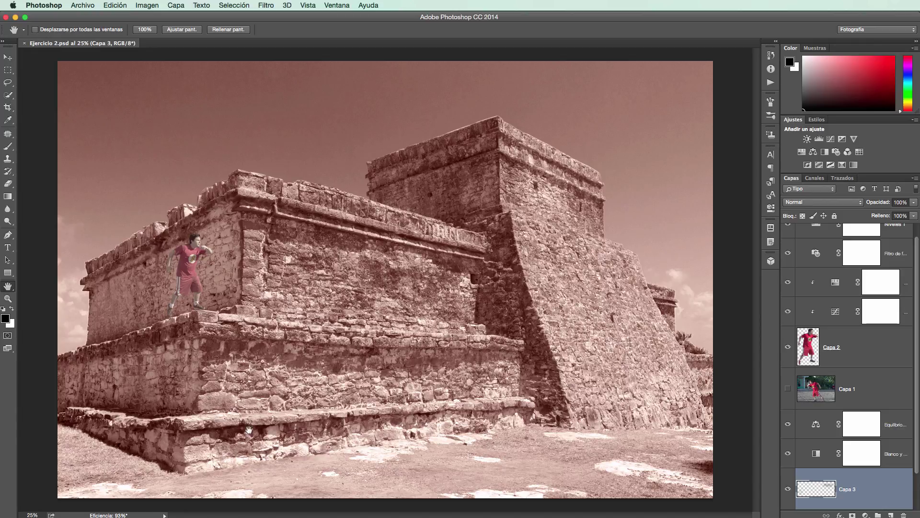
Zoom to about 175% on the boy's feet at the stone ledge, with the Brush tool ready
{"action": "left_click", "coordinate": [8, 300]}
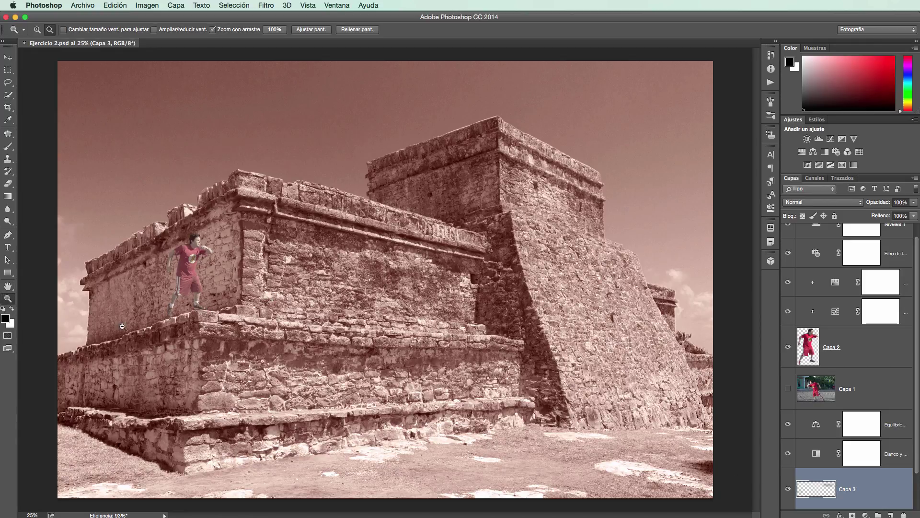
{"action": "left_click", "coordinate": [170, 315]}
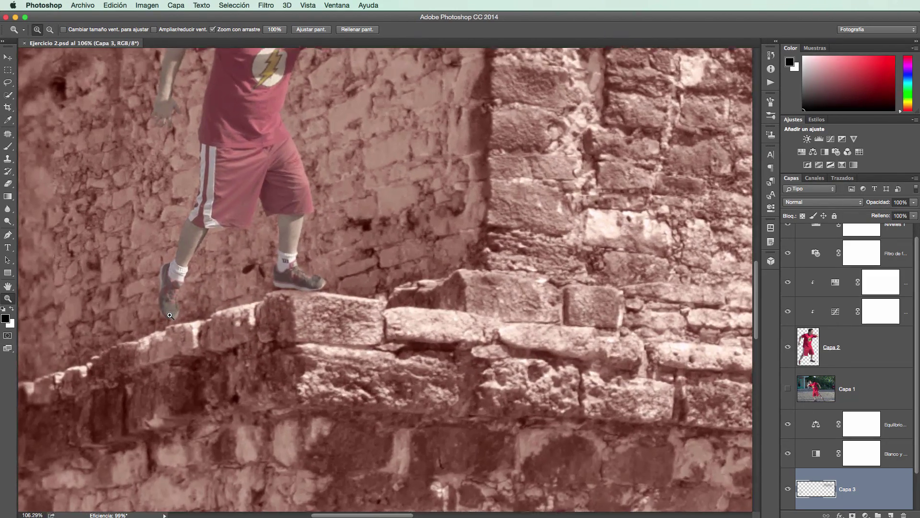
{"action": "key", "text": "alt"}
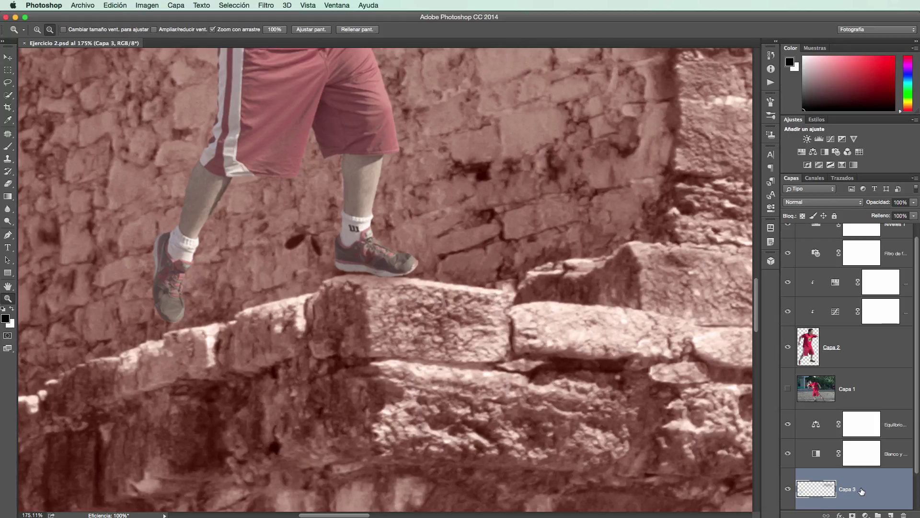
{"action": "scroll", "coordinate": [862, 490], "scroll_direction": "down", "scroll_amount": 3}
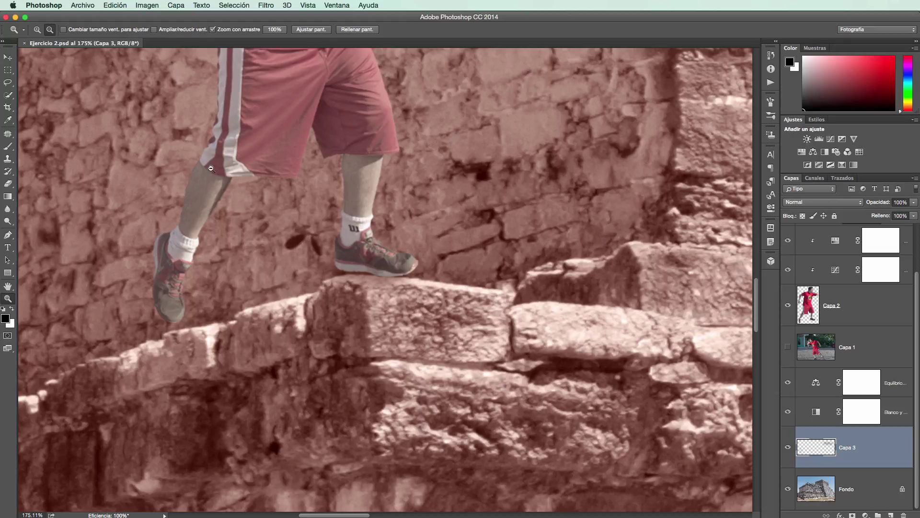
{"action": "left_click", "coordinate": [9, 147]}
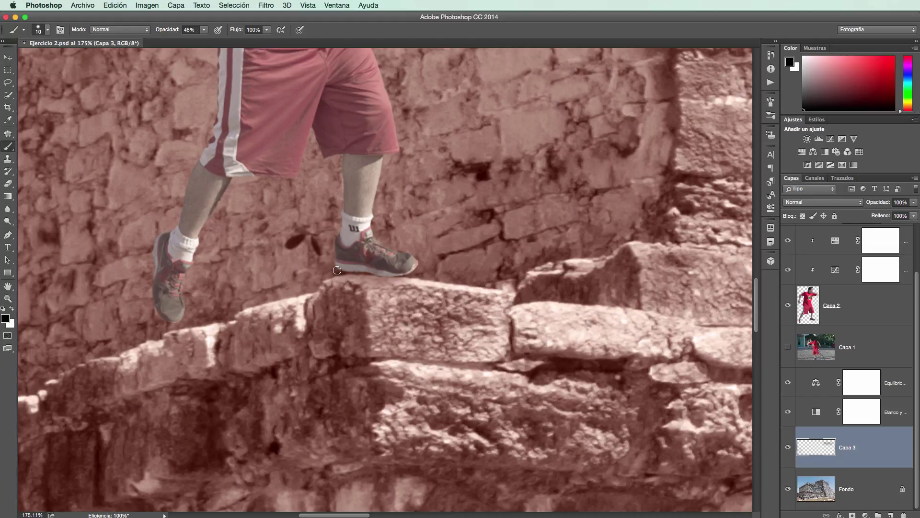
Paint a 46%-opacity shadow on Capa 3 under the shoe sole and along the stone edge
{"action": "mouse_move", "coordinate": [337, 270]}
{"action": "left_mouse_down"}
{"action": "mouse_move", "coordinate": [402, 275]}
{"action": "mouse_move", "coordinate": [338, 272]}
{"action": "left_mouse_up"}
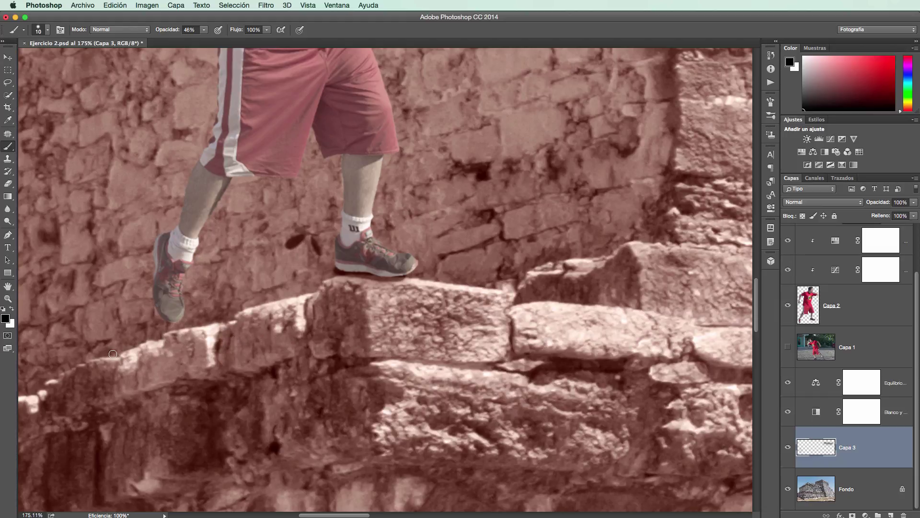
{"action": "mouse_move", "coordinate": [123, 356]}
{"action": "left_mouse_down"}
{"action": "mouse_move", "coordinate": [125, 366]}
{"action": "mouse_move", "coordinate": [126, 357]}
{"action": "left_mouse_up"}
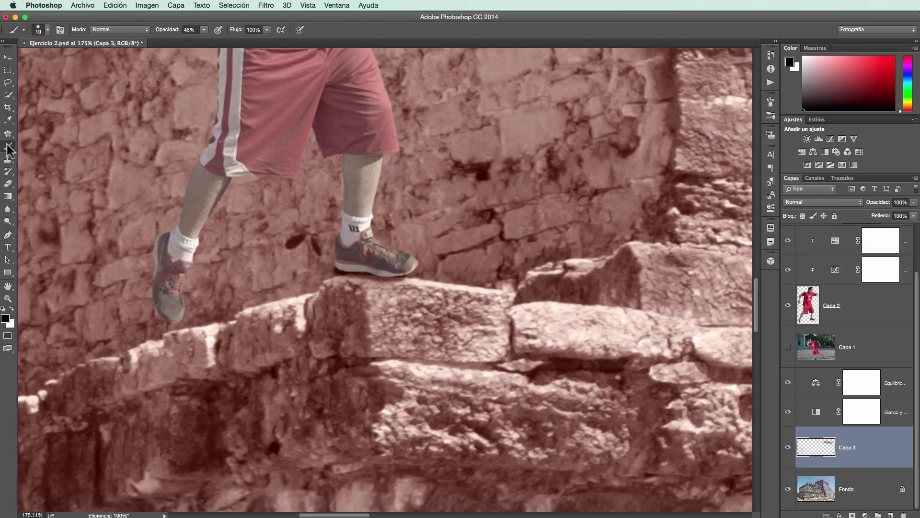
Fit the entire composite in the window using the Hand tool's fit-on-screen double-click
{"action": "double_click", "coordinate": [8, 288]}
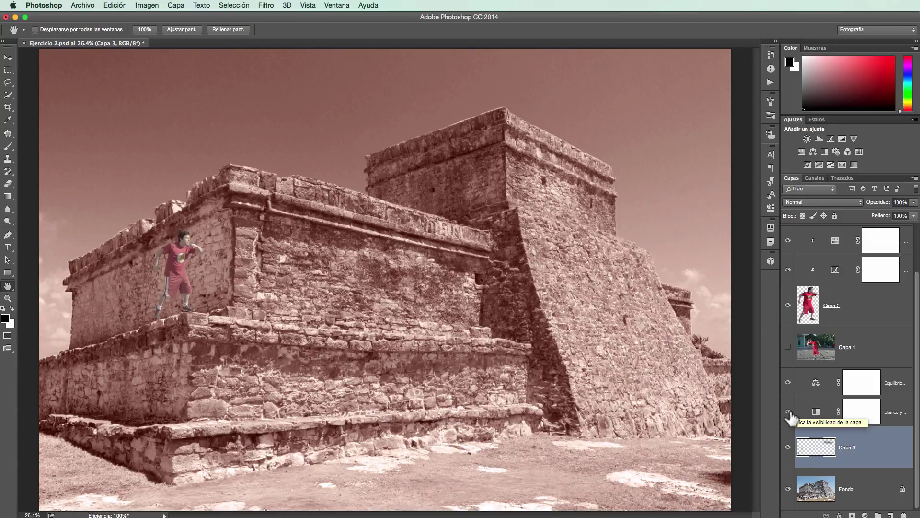
Hide the Blanco y negro 1 adjustment and make its layer mask the active target
{"action": "left_click", "coordinate": [788, 412]}
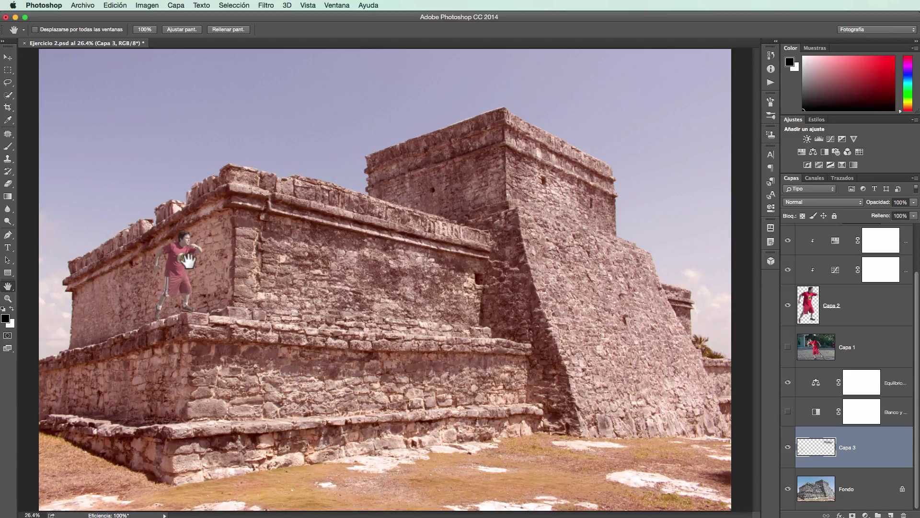
{"action": "left_click", "coordinate": [862, 411]}
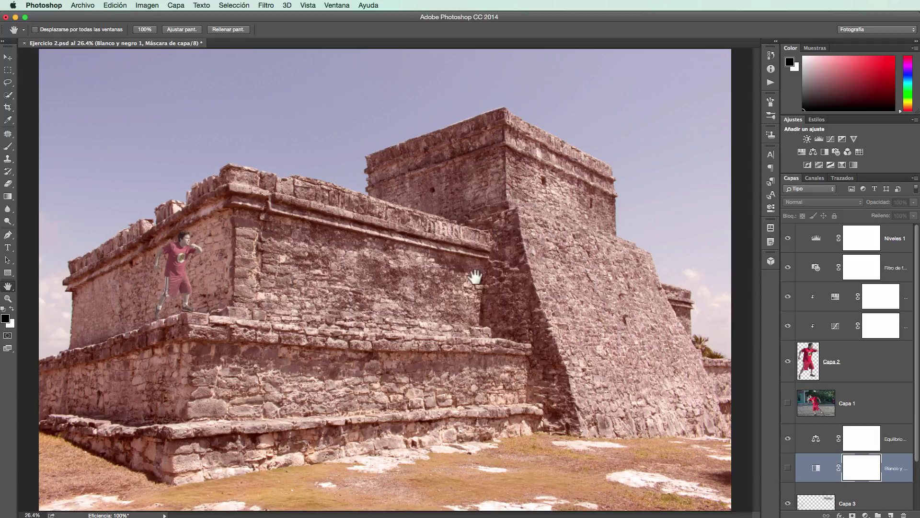
Select the Niveles 1 layer so a new Black & White adjustment goes above it
{"action": "left_click_drag", "start_coordinate": [767, 258], "coordinate": [762, 252]}
{"action": "left_click", "coordinate": [863, 242]}
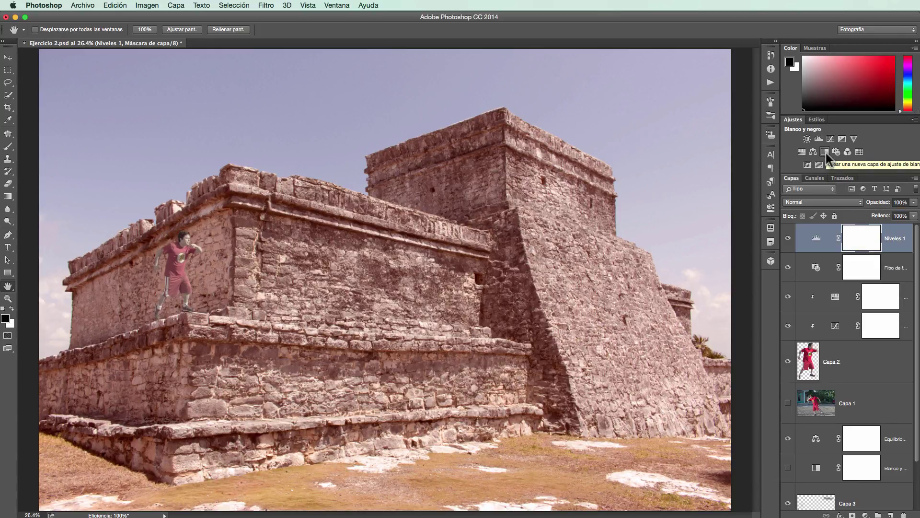
{"action": "left_click", "coordinate": [788, 466]}
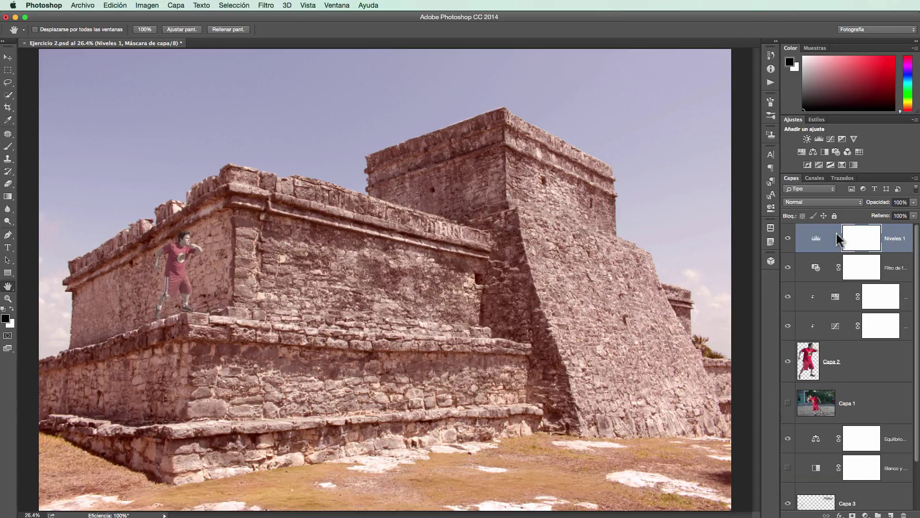
Add the Blanco y negro 2 adjustment above Niveles 1 and collapse its Properties panel
{"action": "left_click", "coordinate": [824, 152]}
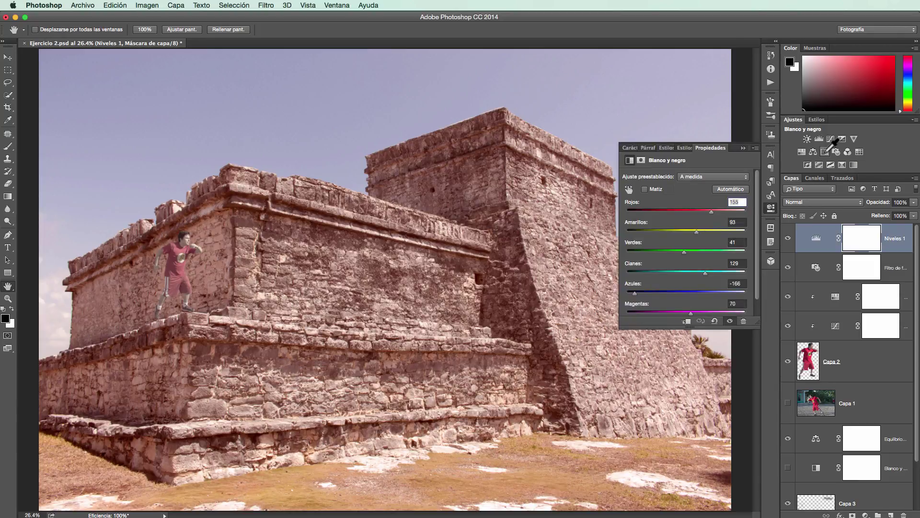
{"action": "left_click", "coordinate": [743, 148]}
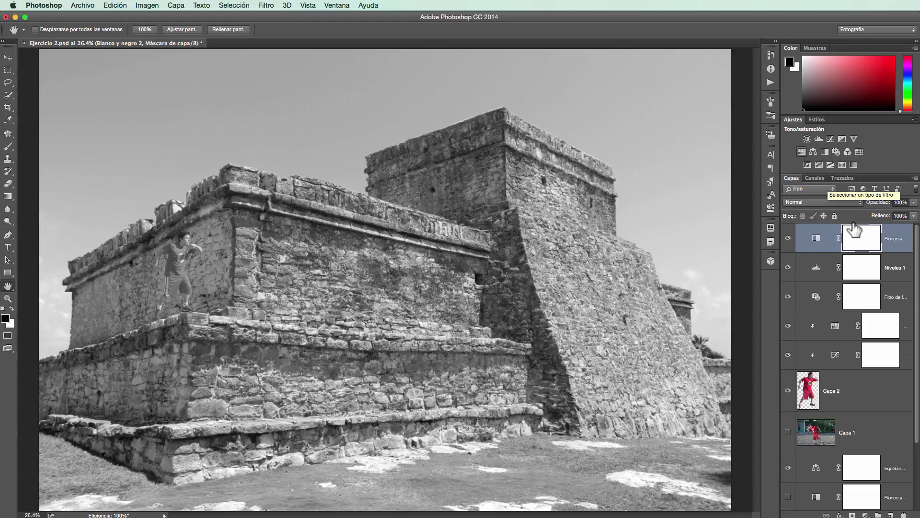
Add a Tono/saturación 2 adjustment on top with Colorize on and Hue at 0 for a red tint
{"action": "double_click", "coordinate": [863, 244]}
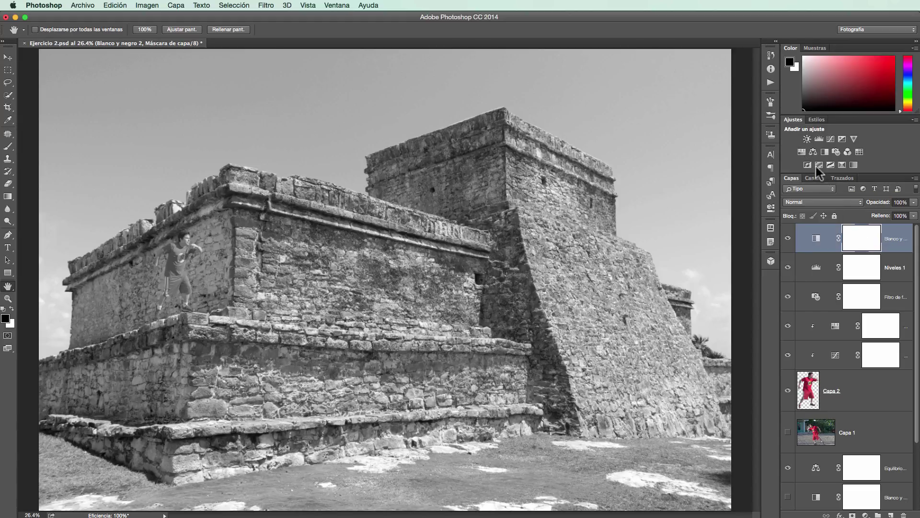
{"action": "left_click", "coordinate": [802, 151]}
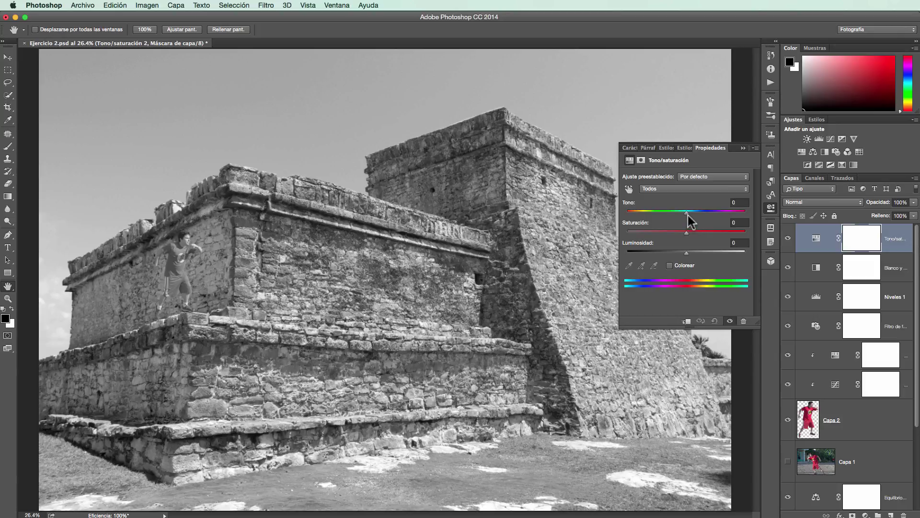
{"action": "left_click_drag", "start_coordinate": [687, 212], "coordinate": [652, 214]}
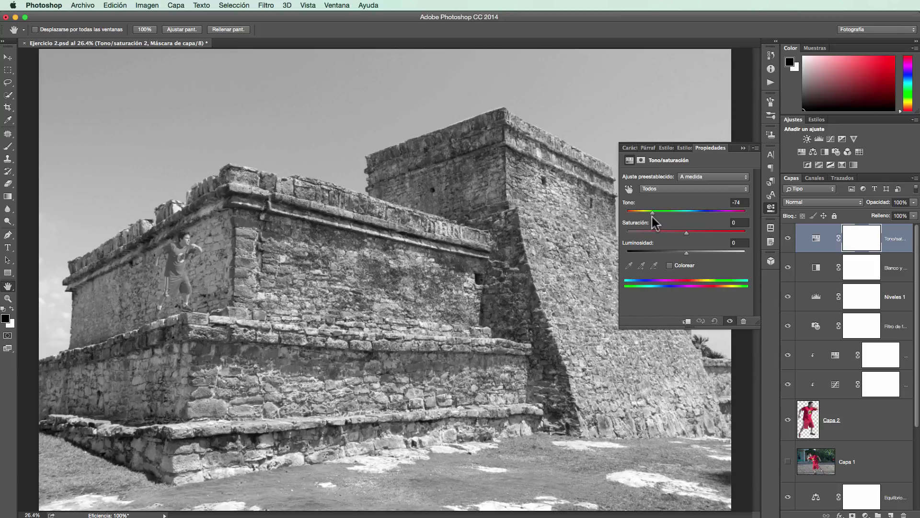
{"action": "left_click", "coordinate": [671, 264]}
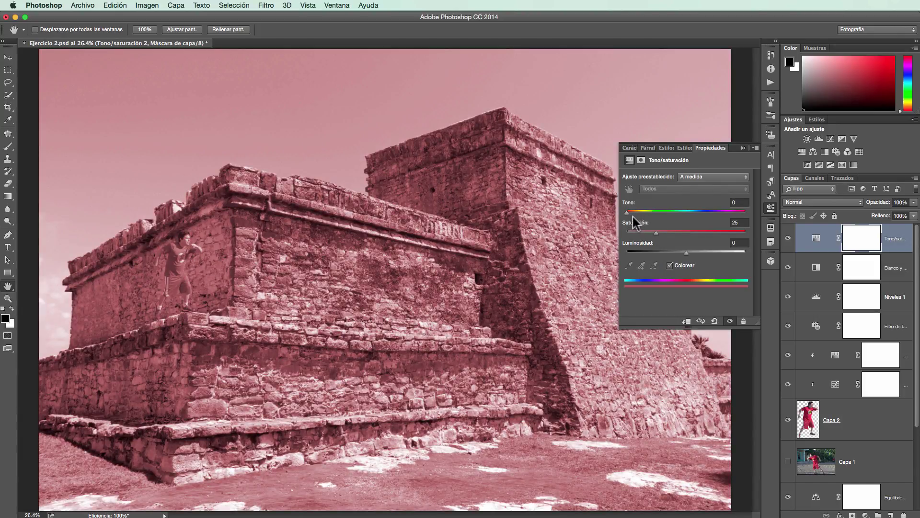
Set the colorize Hue to about 35 for a warm sepia-brown tint, then collapse Properties
{"action": "mouse_move", "coordinate": [627, 212]}
{"action": "left_mouse_down"}
{"action": "mouse_move", "coordinate": [732, 219]}
{"action": "mouse_move", "coordinate": [643, 214]}
{"action": "left_mouse_up"}
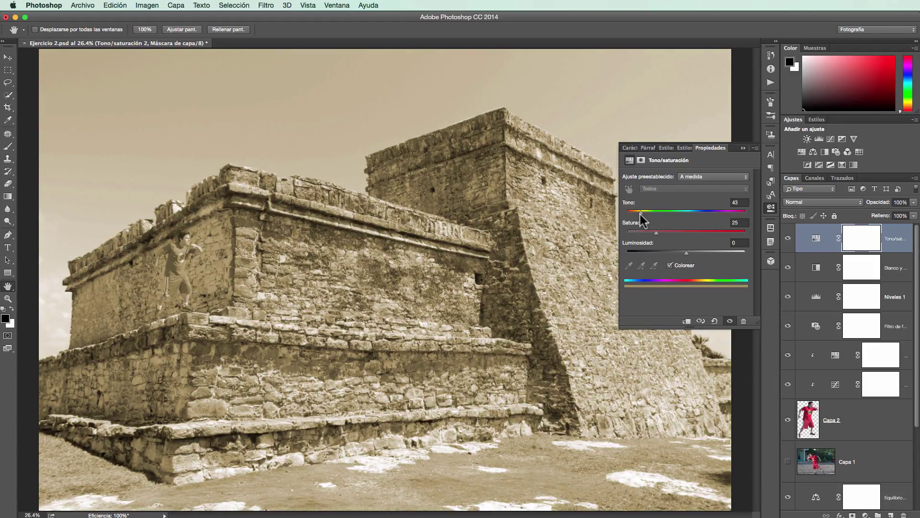
{"action": "left_click_drag", "start_coordinate": [640, 215], "coordinate": [638, 215]}
{"action": "left_click", "coordinate": [743, 148]}
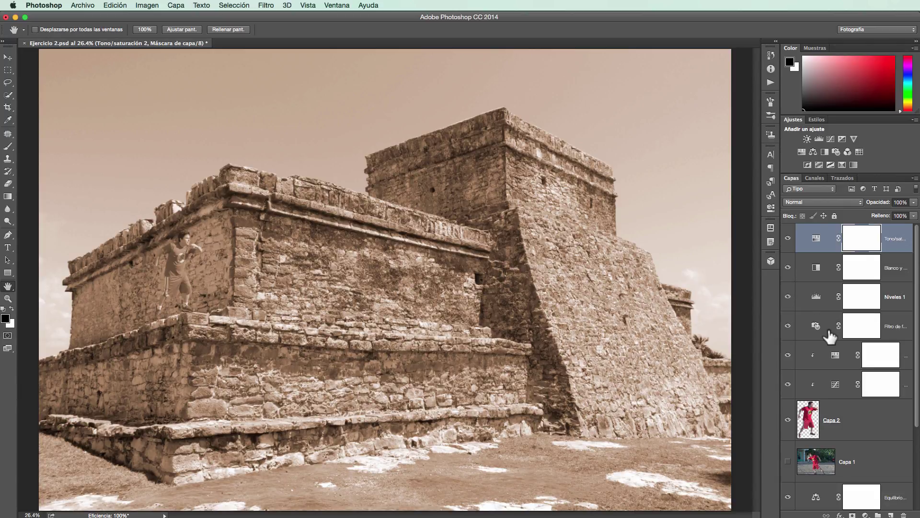
Hide the upper adjustment layers and the boy by dragging down their visibility eyes
{"action": "scroll", "coordinate": [831, 336], "scroll_direction": "down", "scroll_amount": 2}
{"action": "scroll", "coordinate": [820, 331], "scroll_direction": "up", "scroll_amount": 2}
{"action": "left_click_drag", "start_coordinate": [789, 269], "coordinate": [786, 465]}
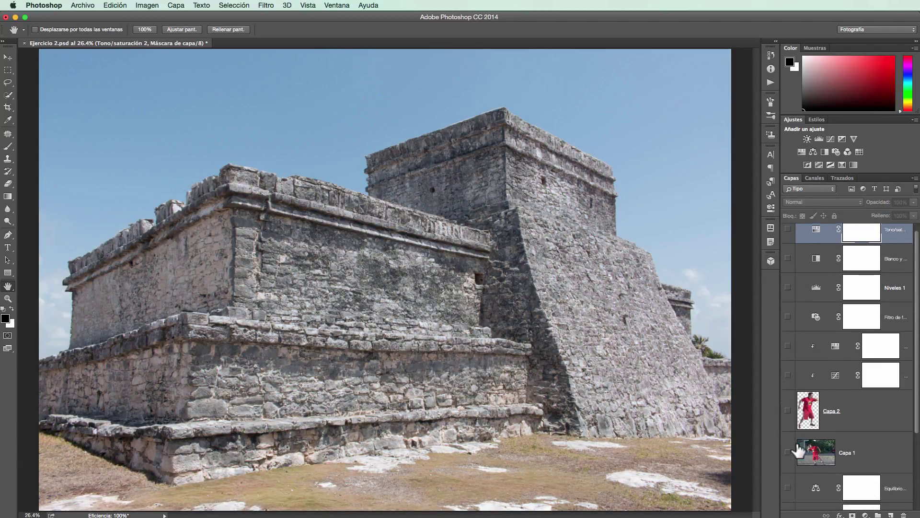
{"action": "left_click_drag", "start_coordinate": [786, 465], "coordinate": [798, 450]}
{"action": "scroll", "coordinate": [798, 450], "scroll_direction": "down", "scroll_amount": 2}
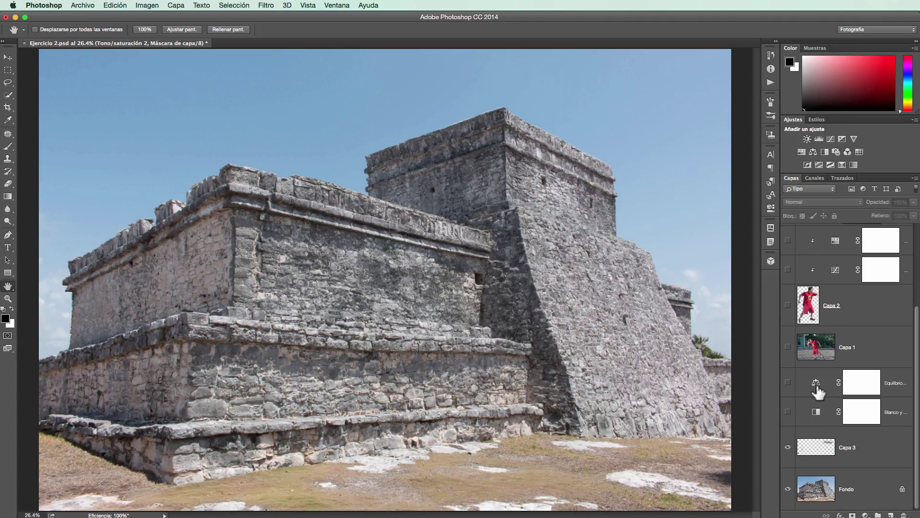
Show the black-and-white and colour balance layers, hide Capa 1, and show cut-out Capa 2
{"action": "left_click", "coordinate": [788, 412]}
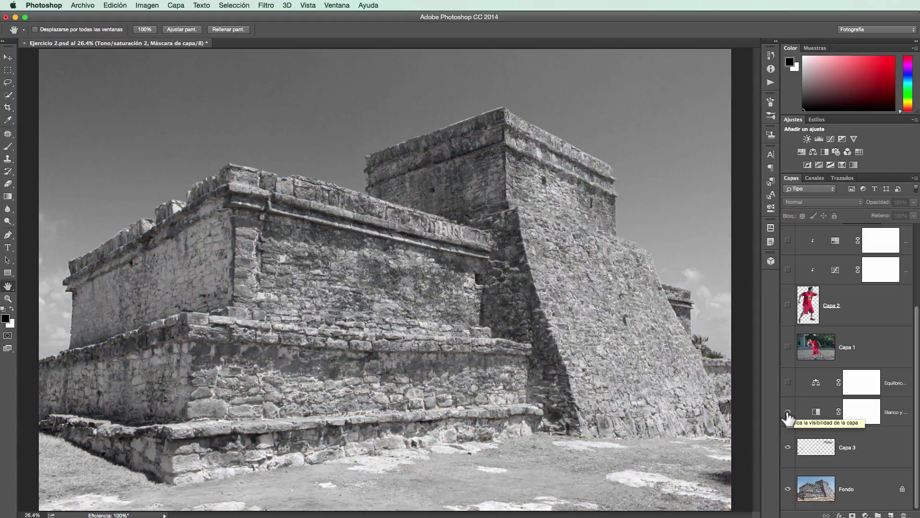
{"action": "left_click", "coordinate": [788, 382]}
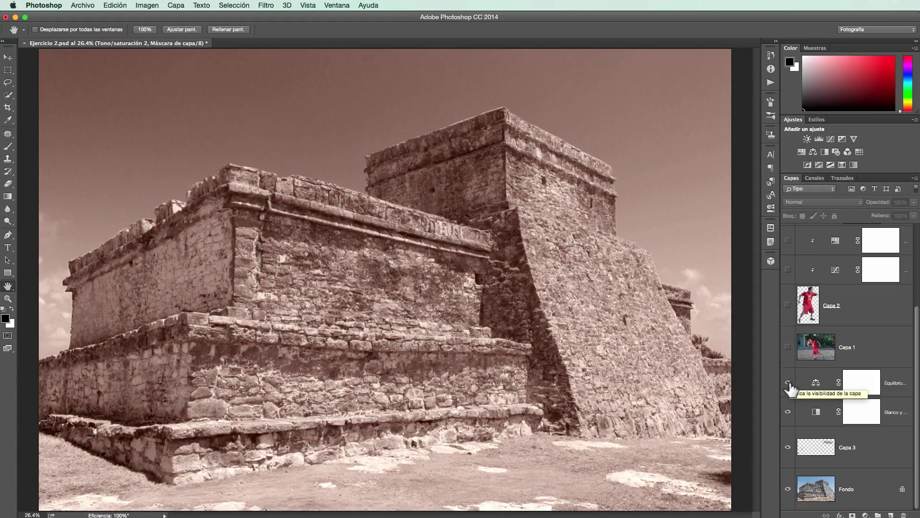
{"action": "left_click", "coordinate": [787, 346]}
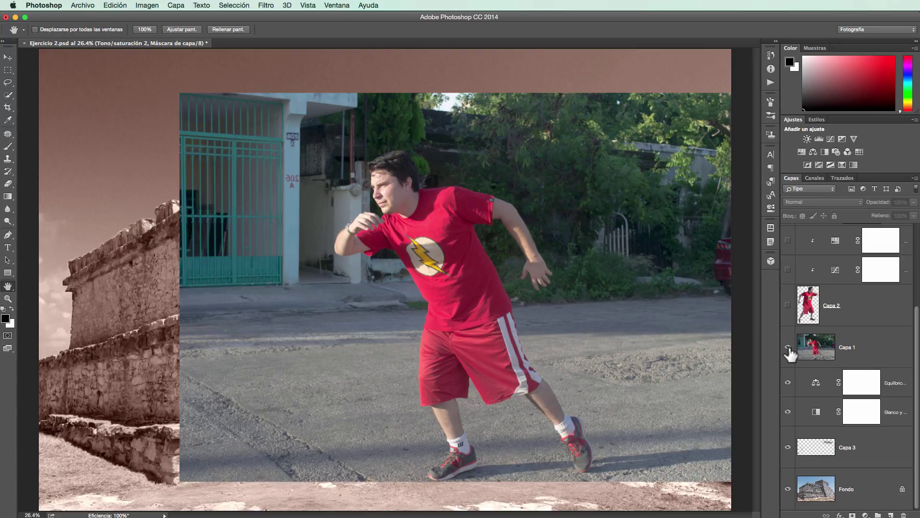
{"action": "left_click", "coordinate": [788, 348]}
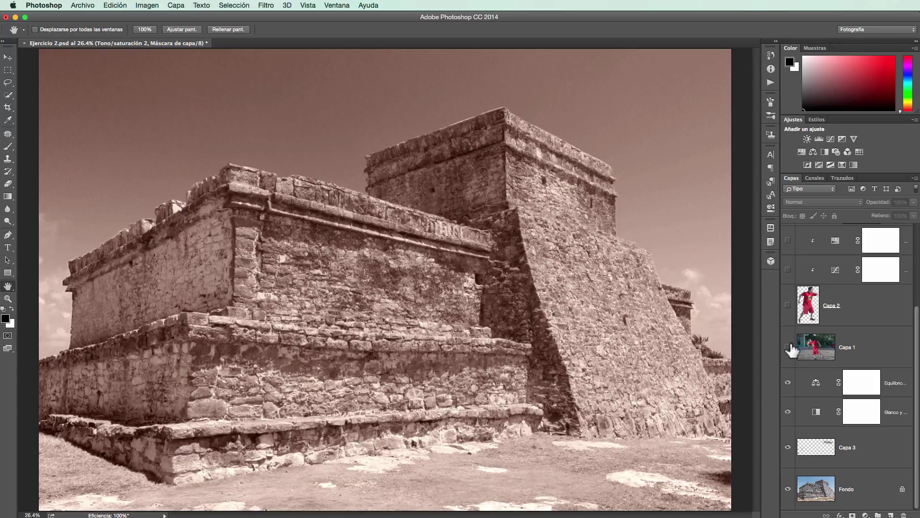
{"action": "left_click", "coordinate": [789, 305]}
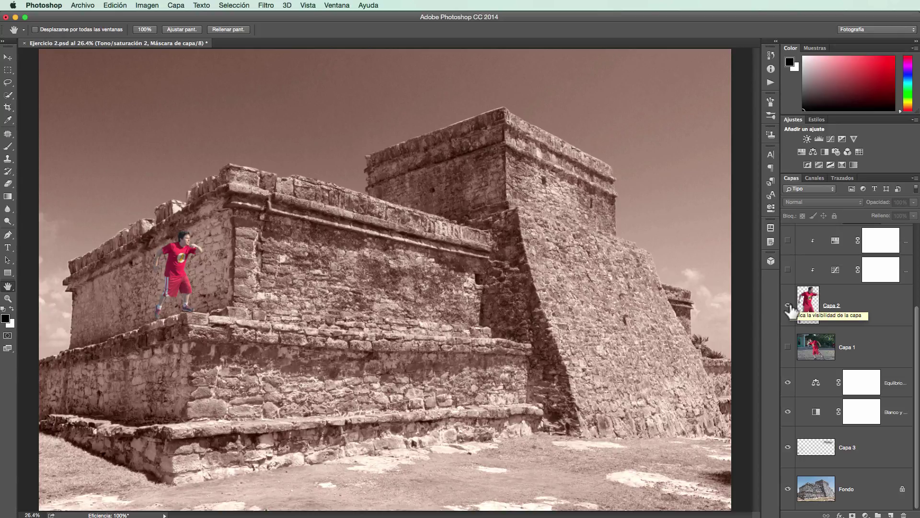
{"action": "scroll", "coordinate": [791, 312], "scroll_direction": "up", "scroll_amount": 1}
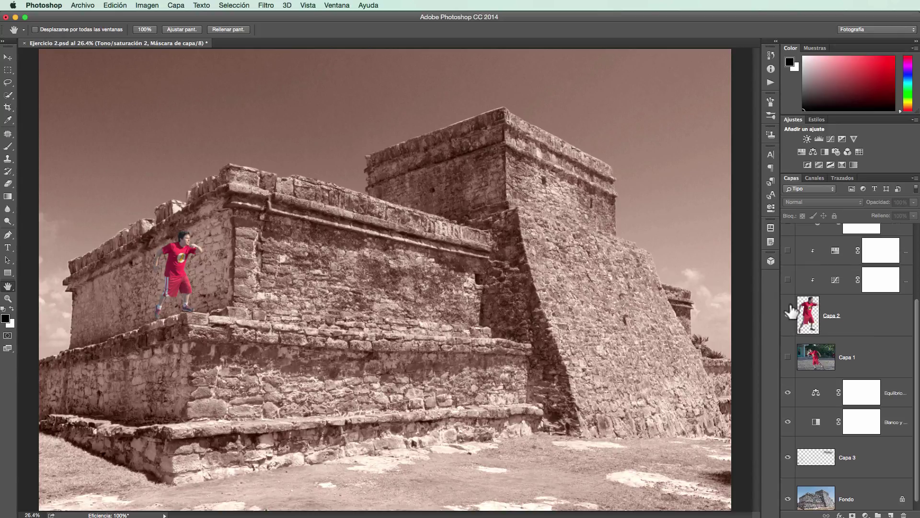
{"action": "scroll", "coordinate": [791, 311], "scroll_direction": "up", "scroll_amount": 2}
Turn on the Curves, Filtro de fotografía and Niveles 1 adjustment layers
{"action": "left_click", "coordinate": [788, 303]}
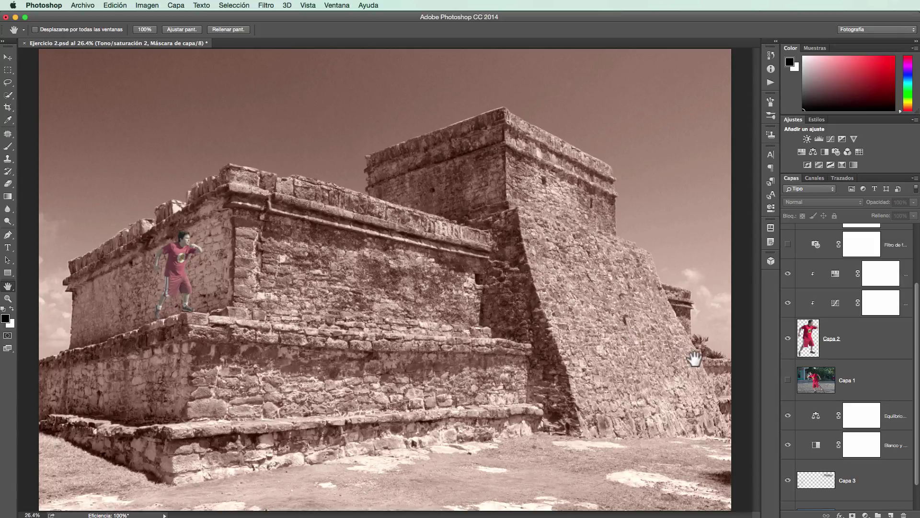
{"action": "left_click", "coordinate": [788, 245]}
{"action": "scroll", "coordinate": [789, 252], "scroll_direction": "up", "scroll_amount": 1}
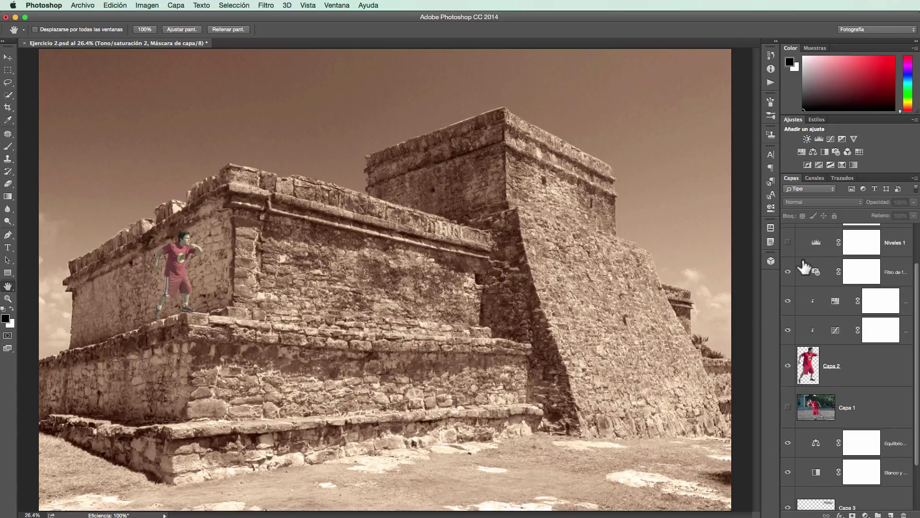
{"action": "left_click", "coordinate": [787, 243]}
Turn off the bottom Blanco y negro adjustment, leaving the composite a warm pinkish colour
{"action": "scroll", "coordinate": [801, 267], "scroll_direction": "up", "scroll_amount": 2}
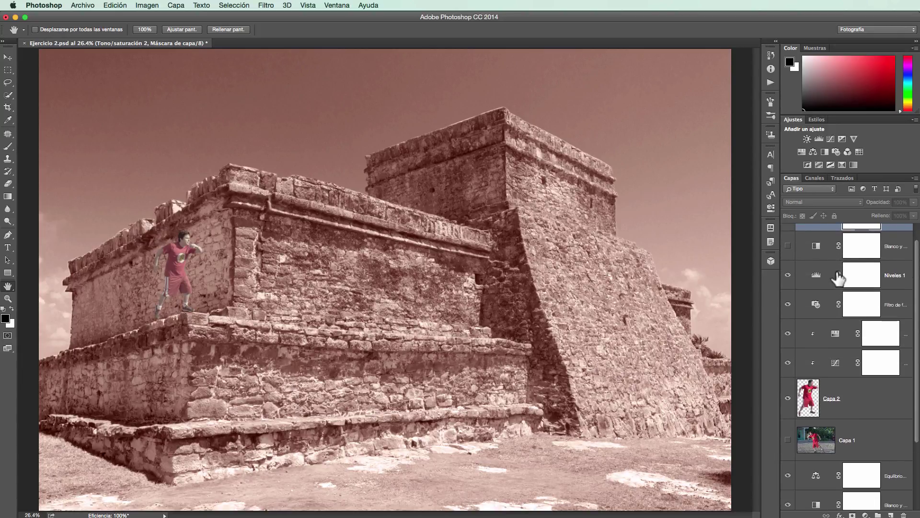
{"action": "scroll", "coordinate": [838, 277], "scroll_direction": "down", "scroll_amount": 4}
{"action": "scroll", "coordinate": [827, 328], "scroll_direction": "down", "scroll_amount": 1}
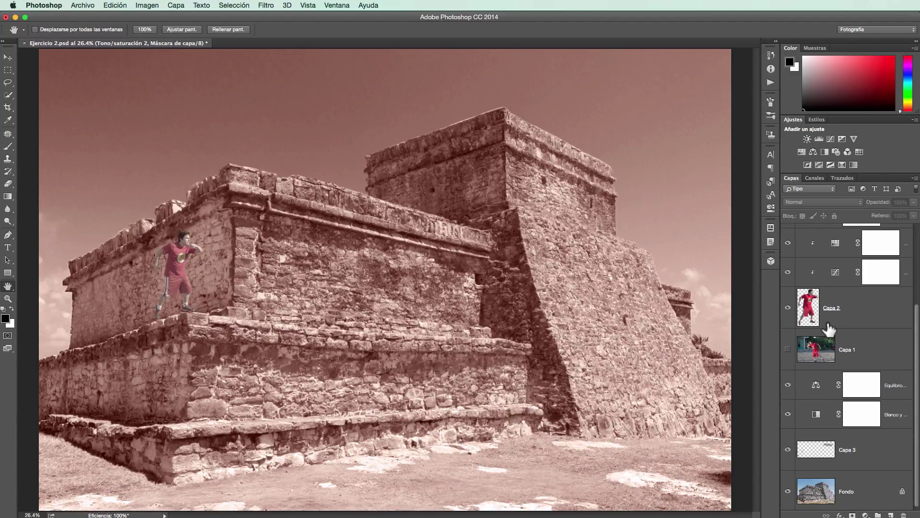
{"action": "left_click", "coordinate": [788, 414]}
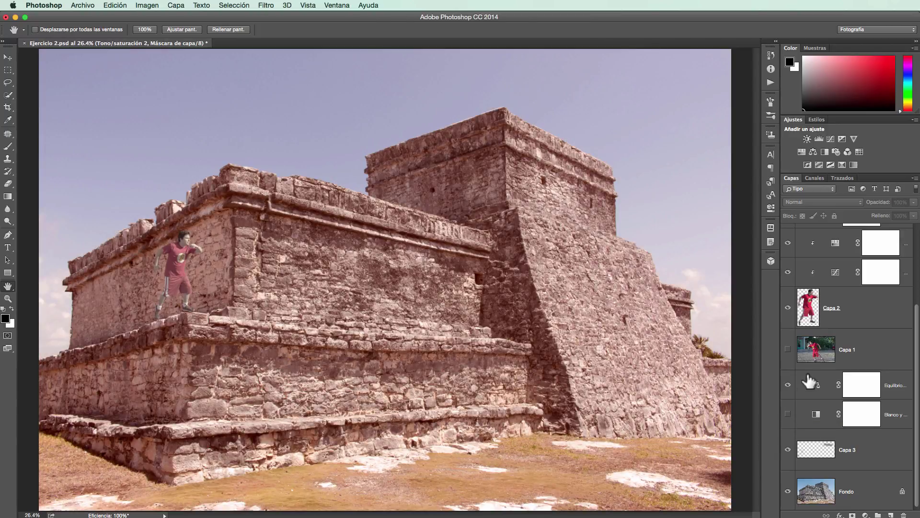
{"action": "scroll", "coordinate": [812, 373], "scroll_direction": "up", "scroll_amount": 2}
{"action": "scroll", "coordinate": [811, 384], "scroll_direction": "up", "scroll_amount": 2}
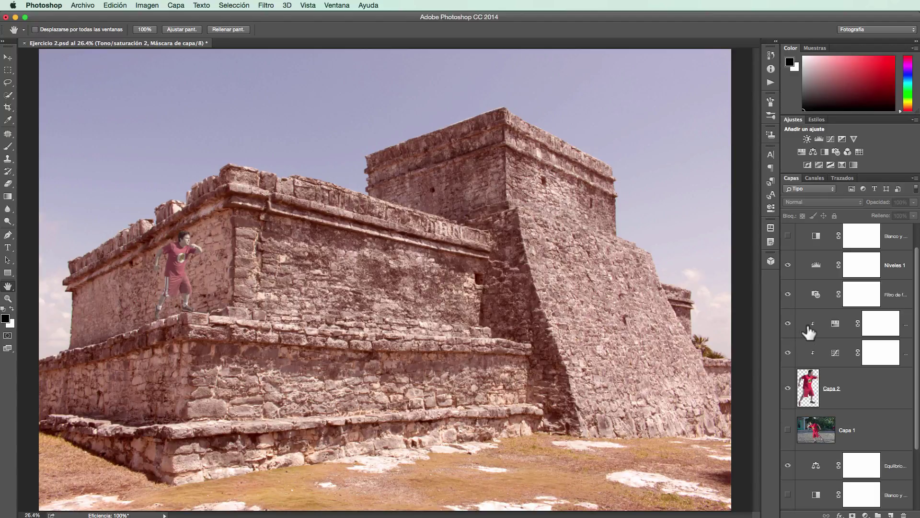
{"action": "scroll", "coordinate": [809, 332], "scroll_direction": "up", "scroll_amount": 2}
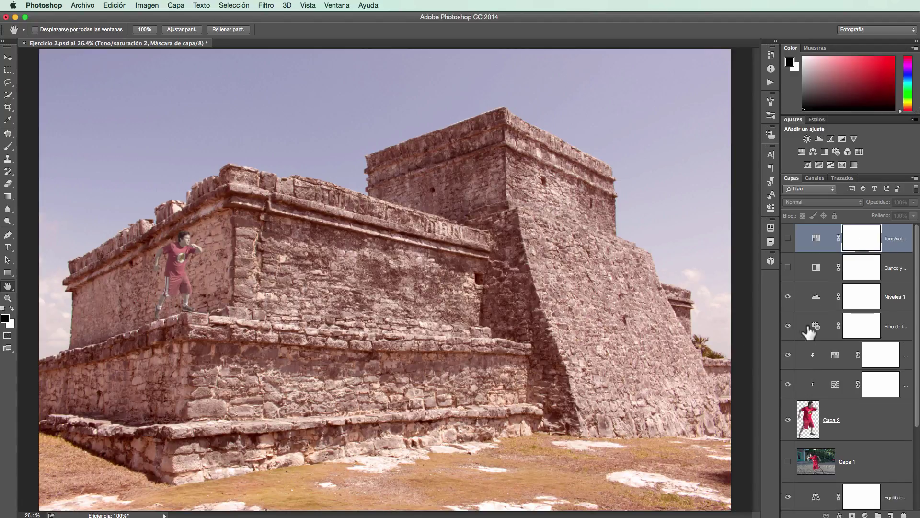
Show the upper Blanco y negro and Tono/saturación layers, setting hue 230 and saturation 14
{"action": "left_click", "coordinate": [788, 268]}
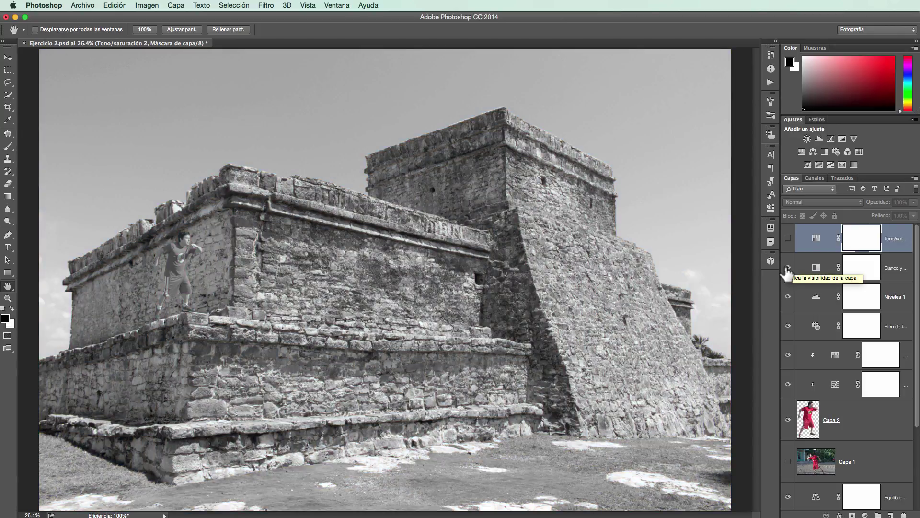
{"action": "left_click", "coordinate": [788, 238]}
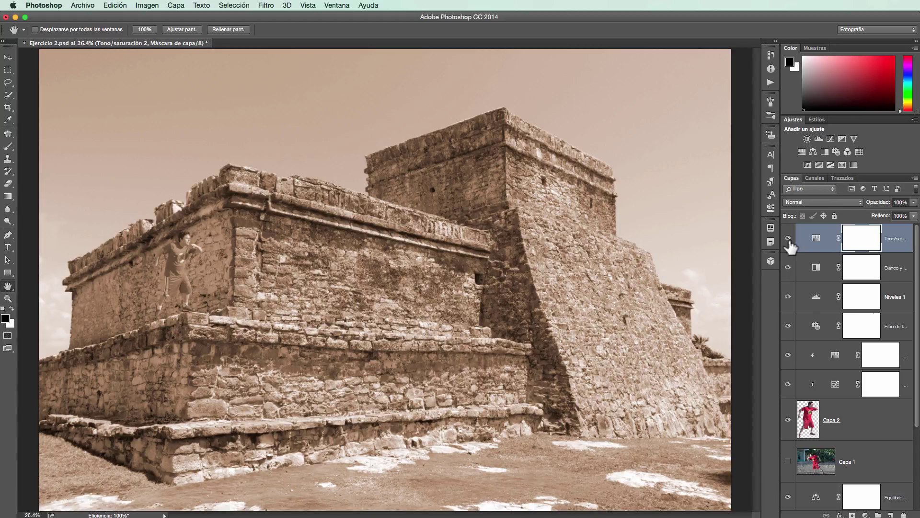
{"action": "double_click", "coordinate": [816, 238]}
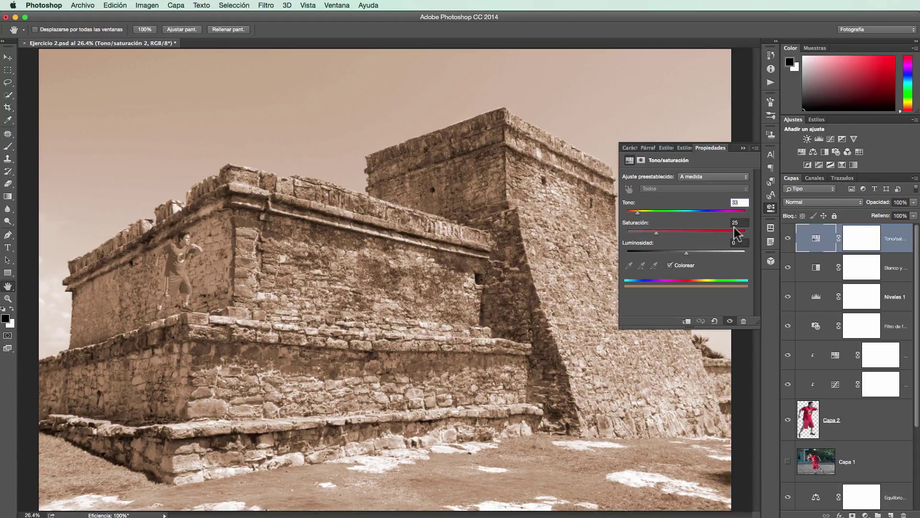
{"action": "left_click_drag", "start_coordinate": [638, 215], "coordinate": [704, 226]}
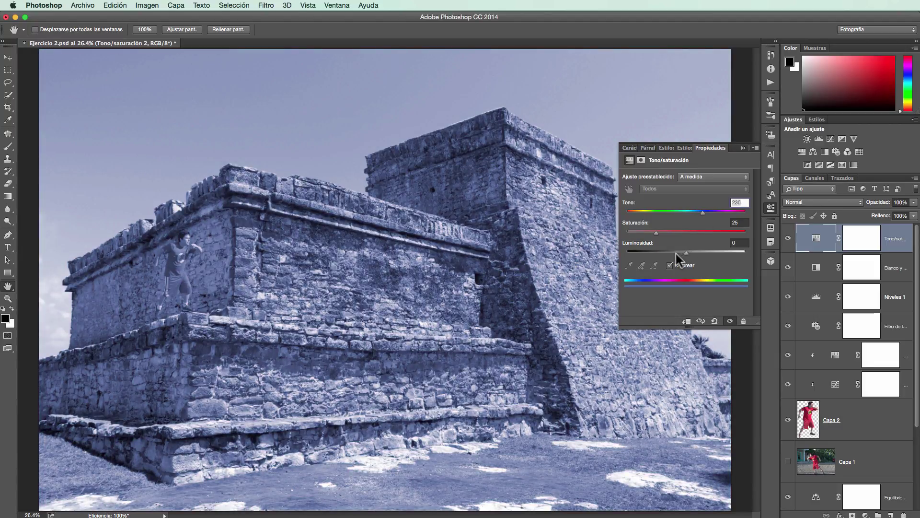
{"action": "left_click_drag", "start_coordinate": [657, 234], "coordinate": [644, 234]}
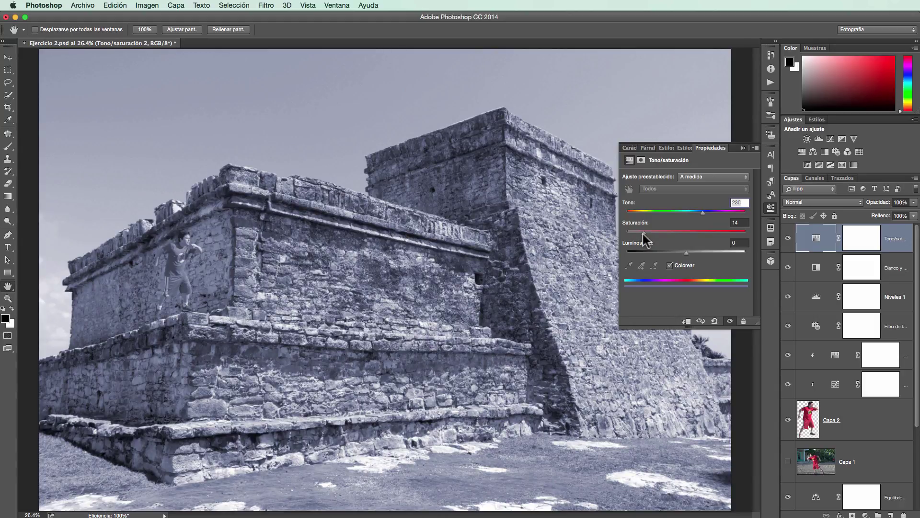
Compare the image with and without the lower Blanco y negro layer, leaving it visible
{"action": "left_click", "coordinate": [743, 148]}
{"action": "scroll", "coordinate": [858, 366], "scroll_direction": "down", "scroll_amount": 1}
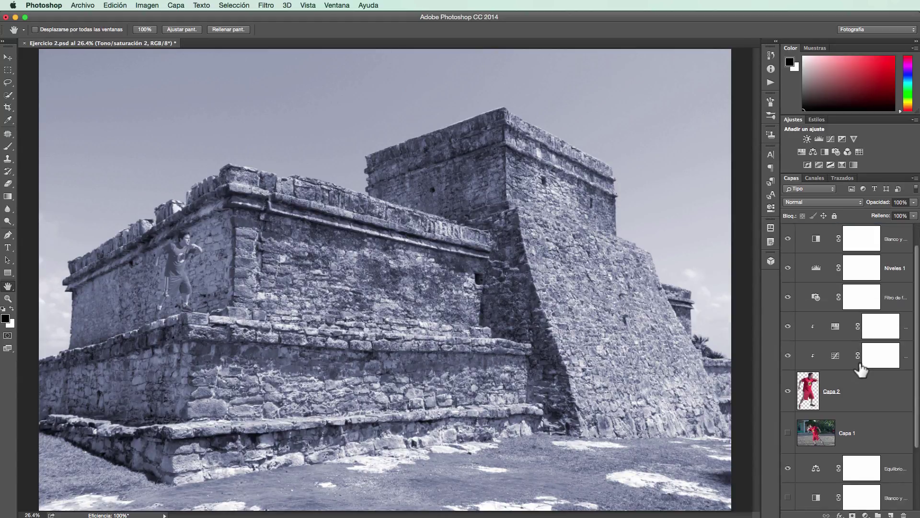
{"action": "scroll", "coordinate": [861, 368], "scroll_direction": "down", "scroll_amount": 1}
{"action": "scroll", "coordinate": [862, 372], "scroll_direction": "down", "scroll_amount": 2}
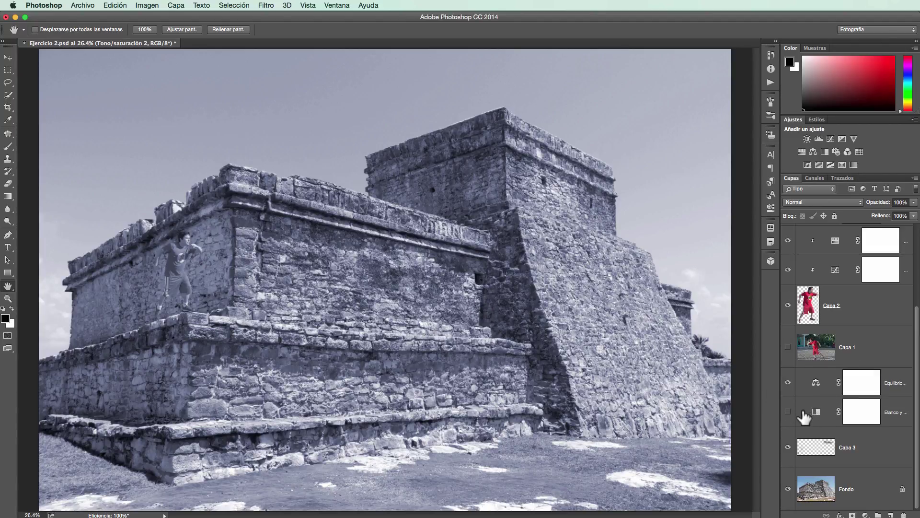
{"action": "left_click", "coordinate": [787, 412]}
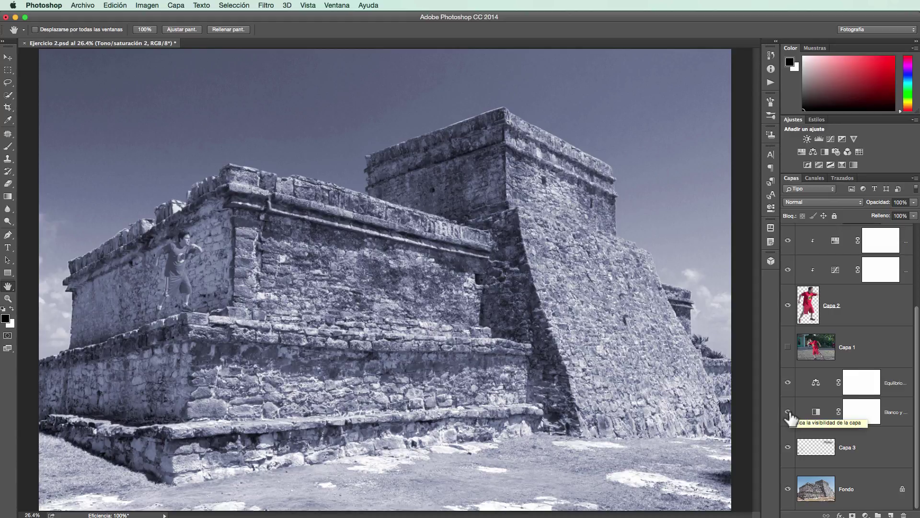
{"action": "left_click", "coordinate": [788, 412]}
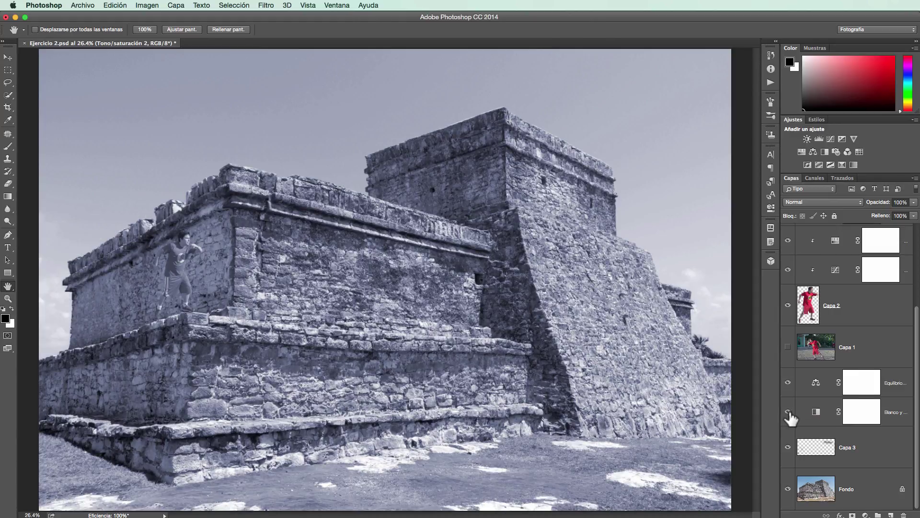
{"action": "left_click", "coordinate": [788, 413]}
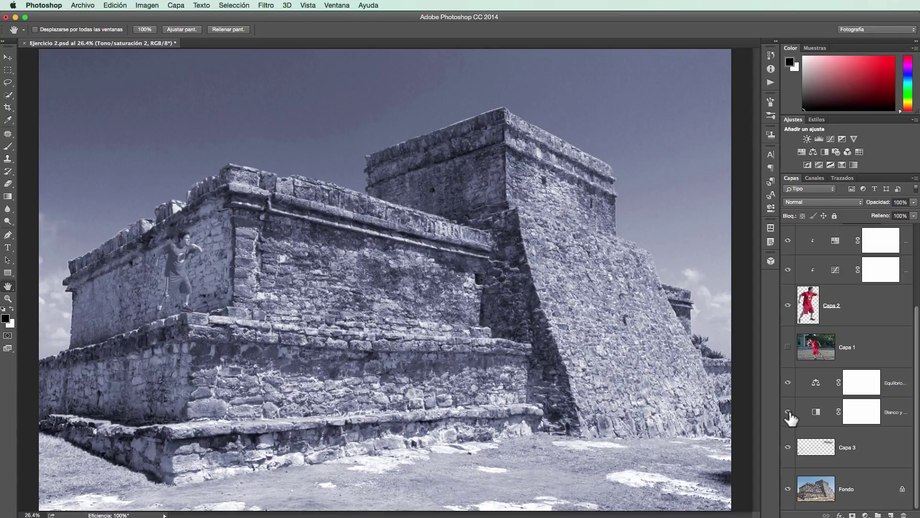
{"action": "left_click", "coordinate": [788, 413]}
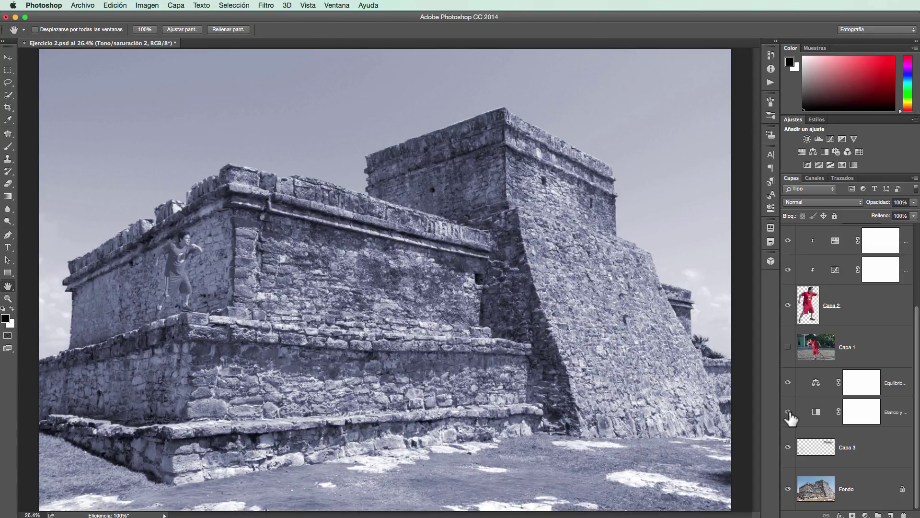
{"action": "left_click", "coordinate": [788, 412]}
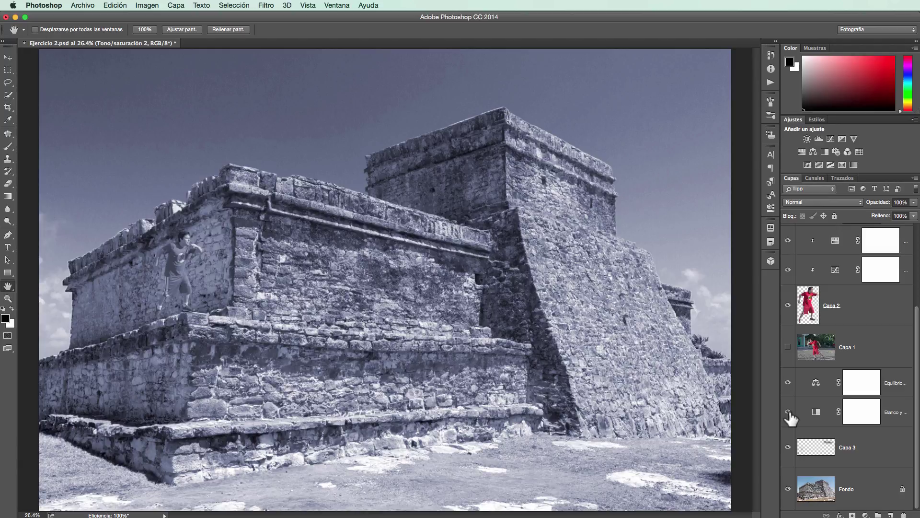
Select the Capa 3 layer in the Layers panel
{"action": "left_click", "coordinate": [818, 448]}
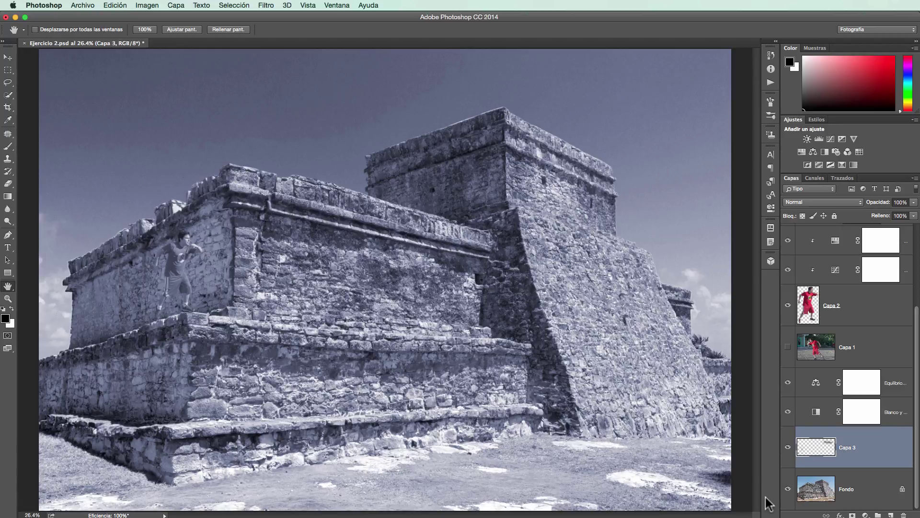